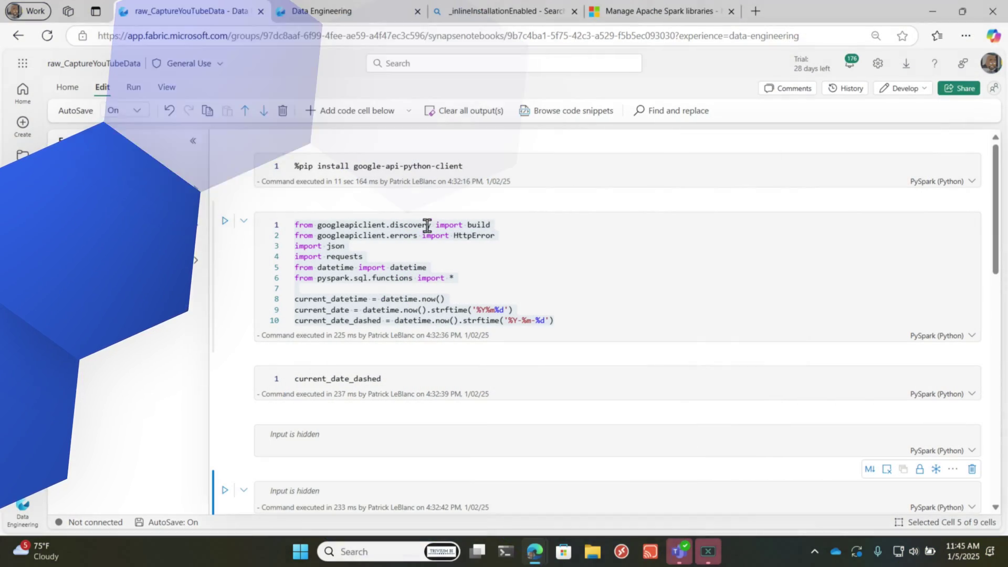
Step: Select the %pip install google-api-python-client line in the notebook
drag(464, 166, 276, 163)
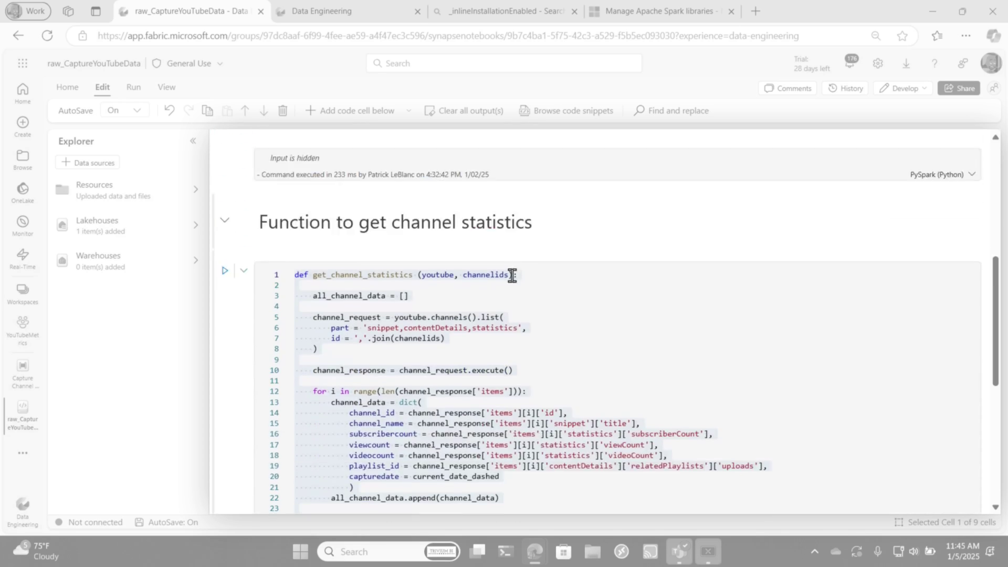
scroll(513, 288, up, 6)
scroll(508, 261, up, 5)
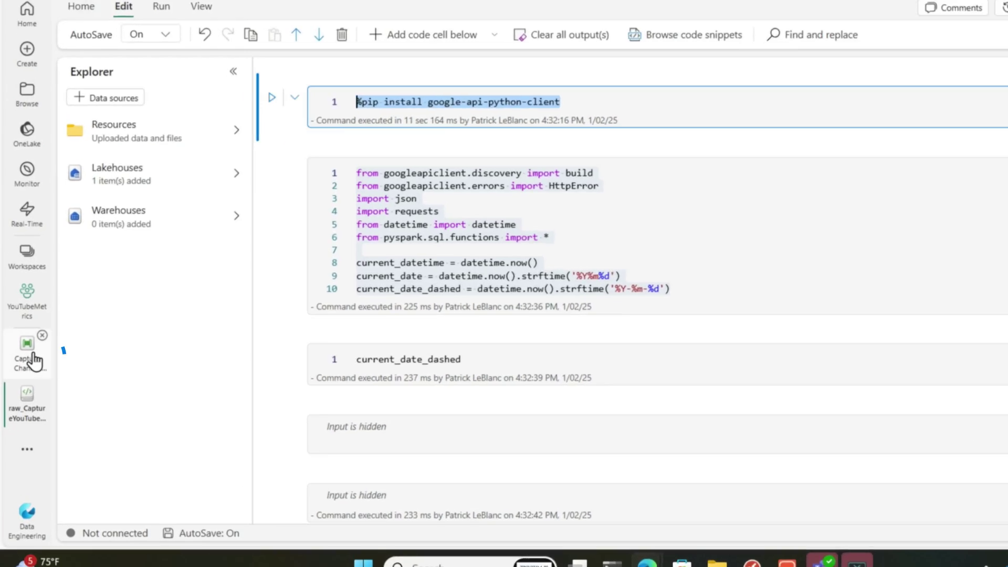
Step: Open the Capture Channel Statistics pipeline, review the notebook activity's General and Settings tabs, and run it
click(25, 379)
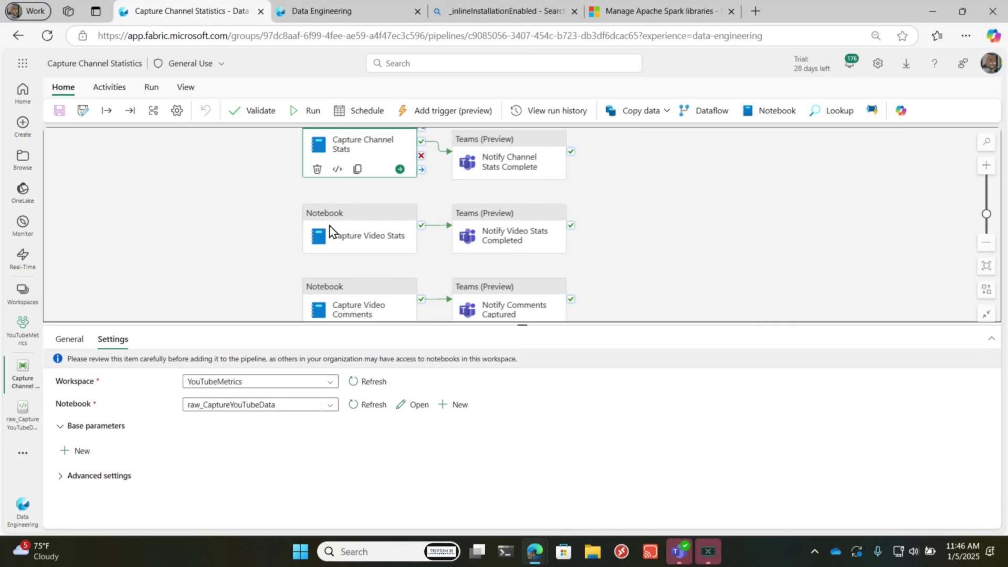
click(71, 332)
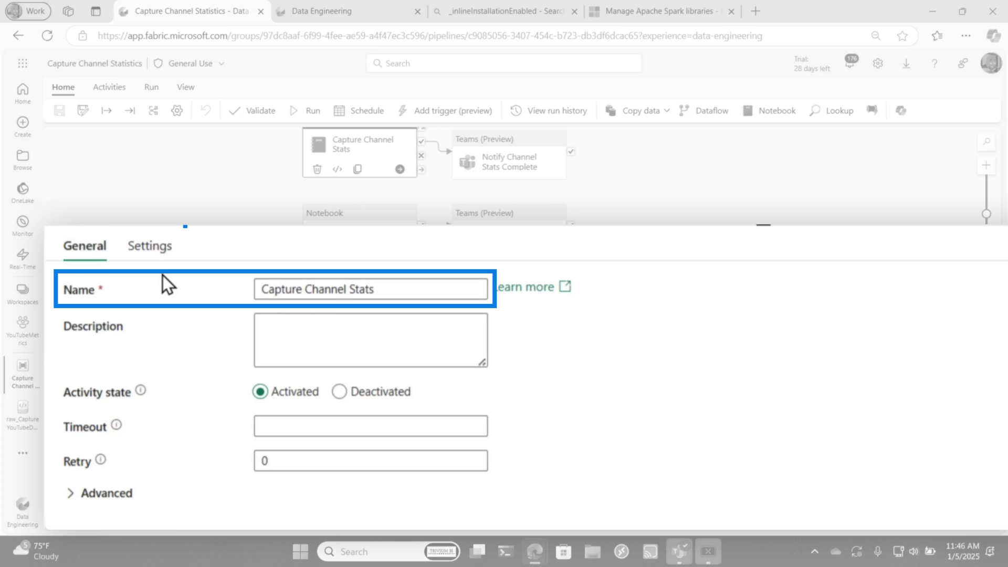
click(149, 245)
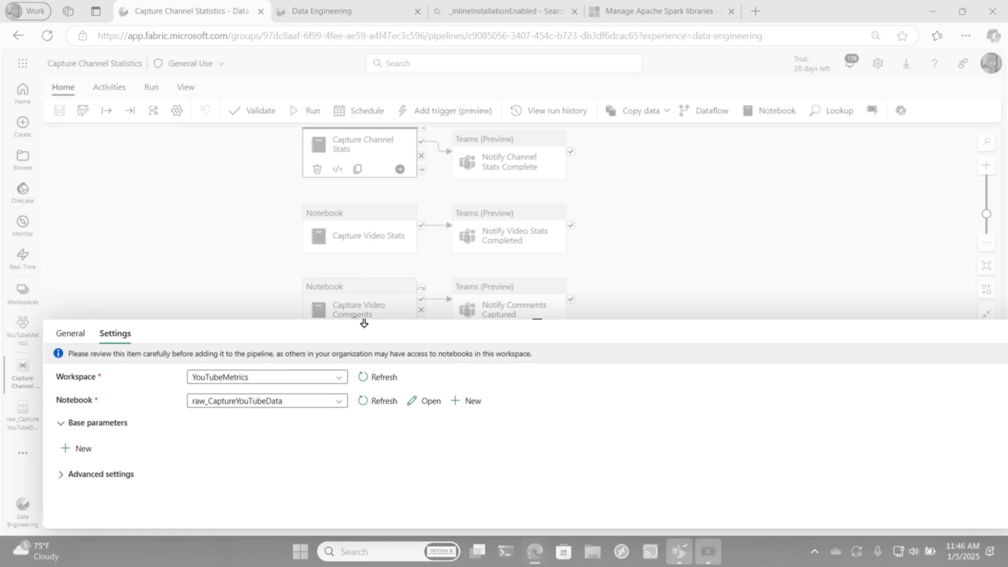
click(302, 111)
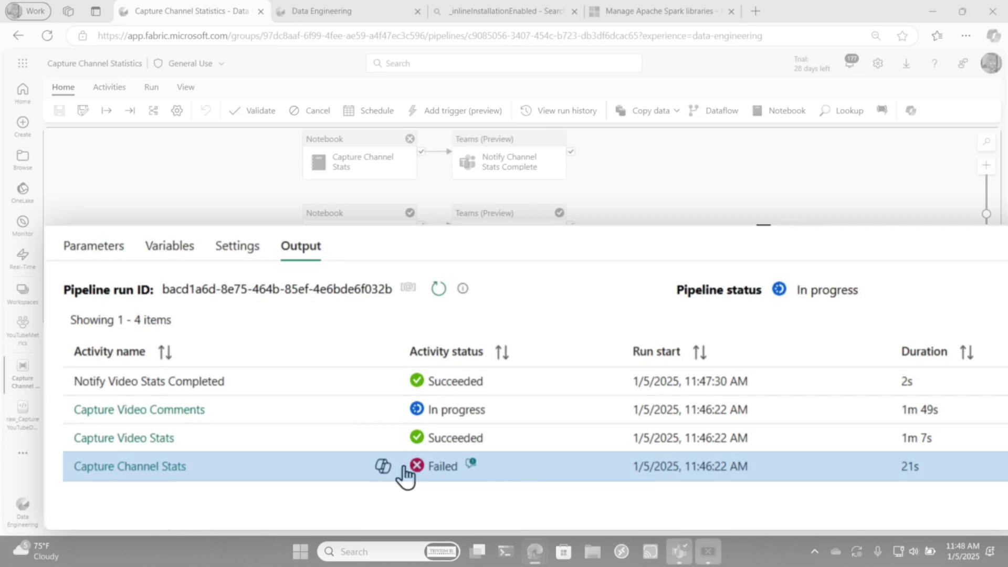
Step: Copy the failed Capture Channel Stats error saying %pip magic is disabled, then zoom the browser out
click(472, 466)
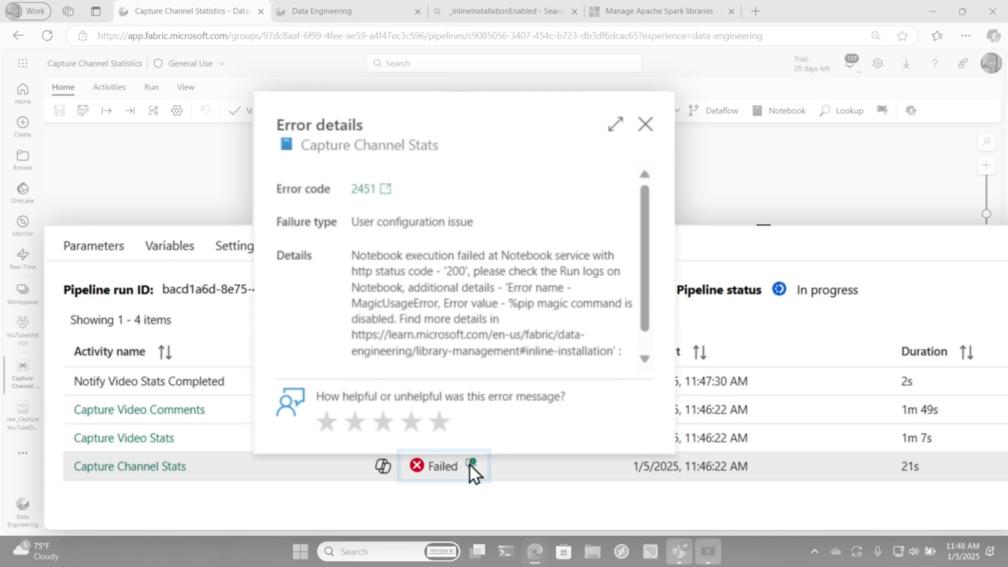
click(587, 311)
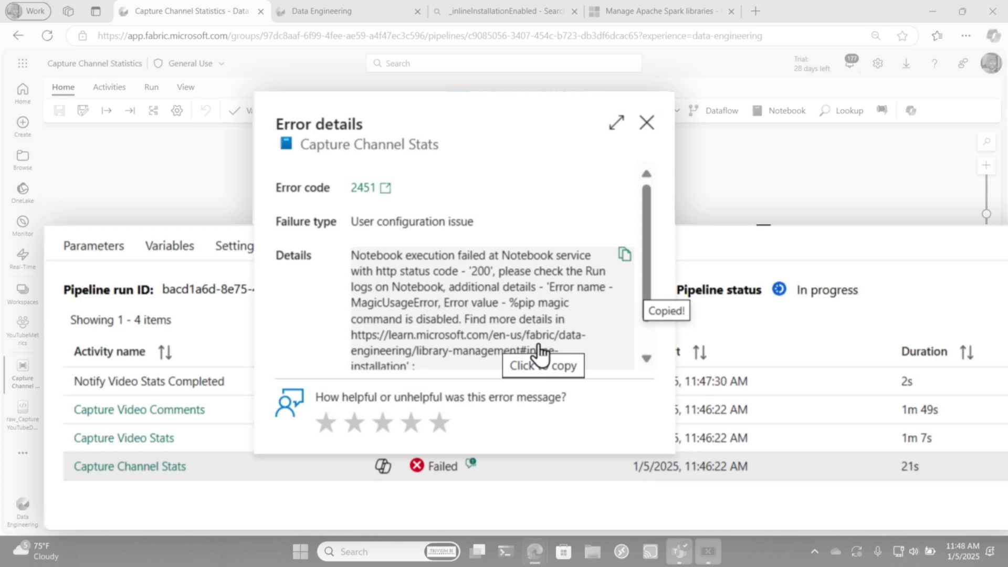
key(ctrl+minus)
key(ctrl+minus)
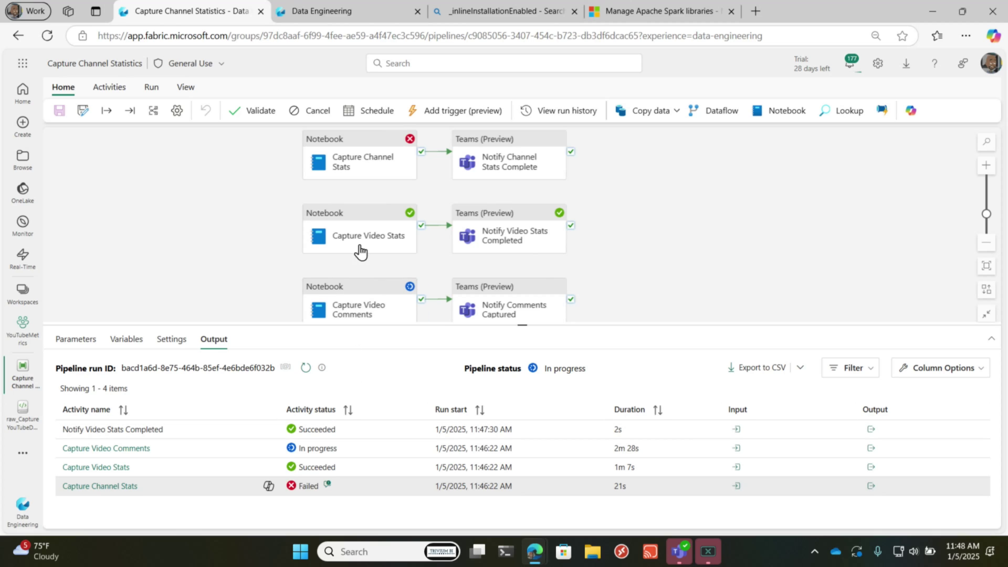
Step: Copy the existing base parameter name from the Capture Video Stats activity's settings
click(357, 215)
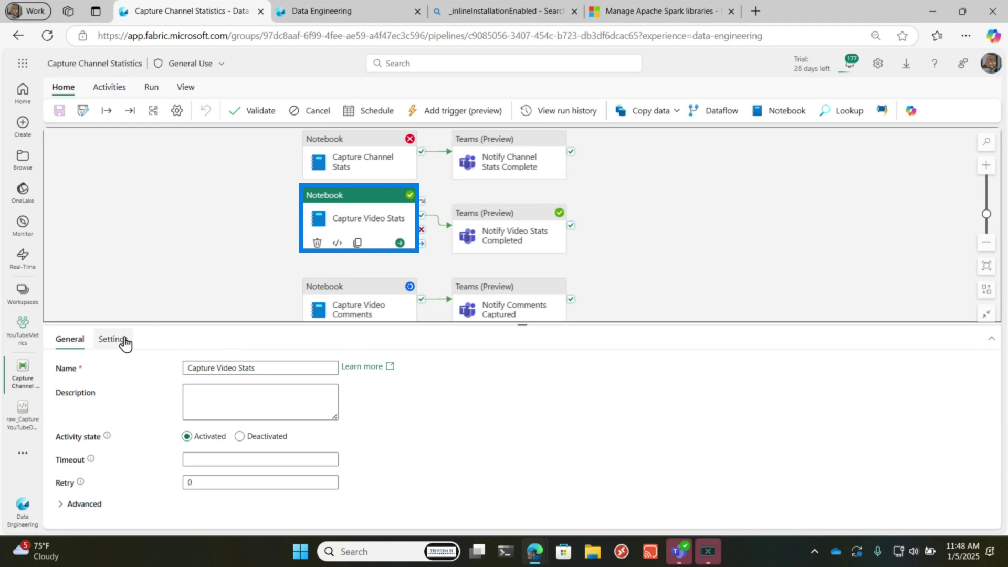
click(125, 340)
click(60, 422)
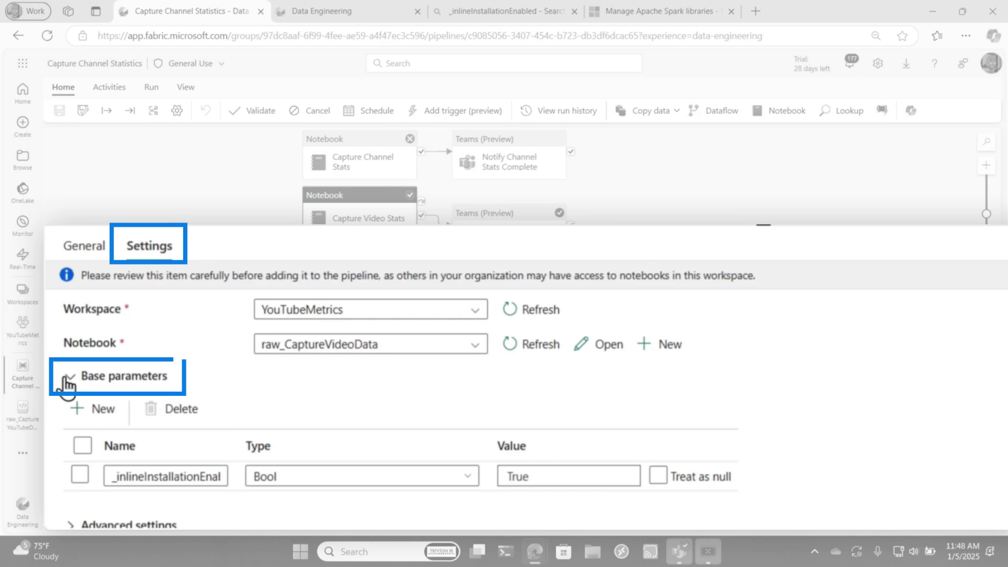
click(168, 477)
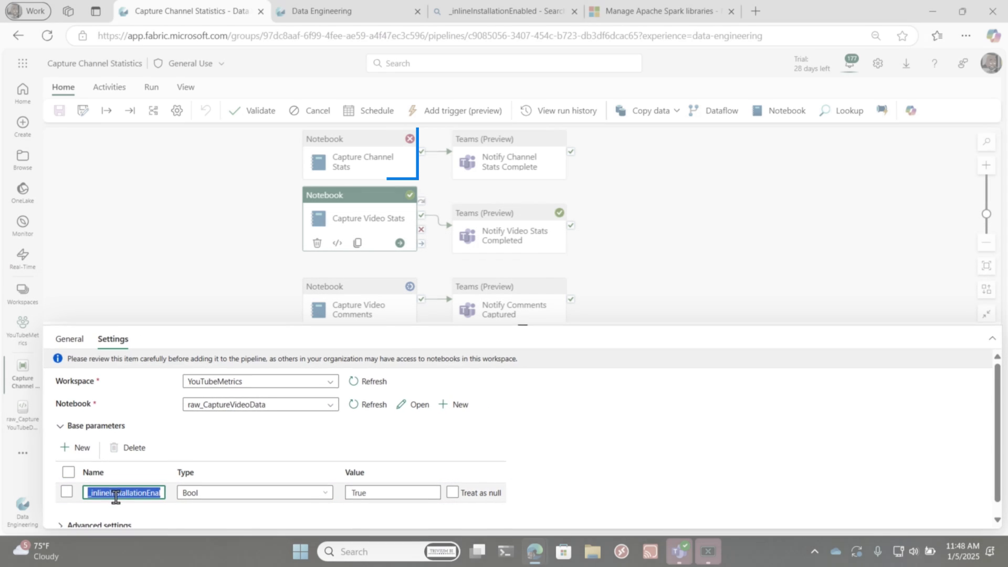
Step: Add Bool base parameter _inlineInstallationEnabled = True to Capture Channel Stats and save the pipeline
click(342, 152)
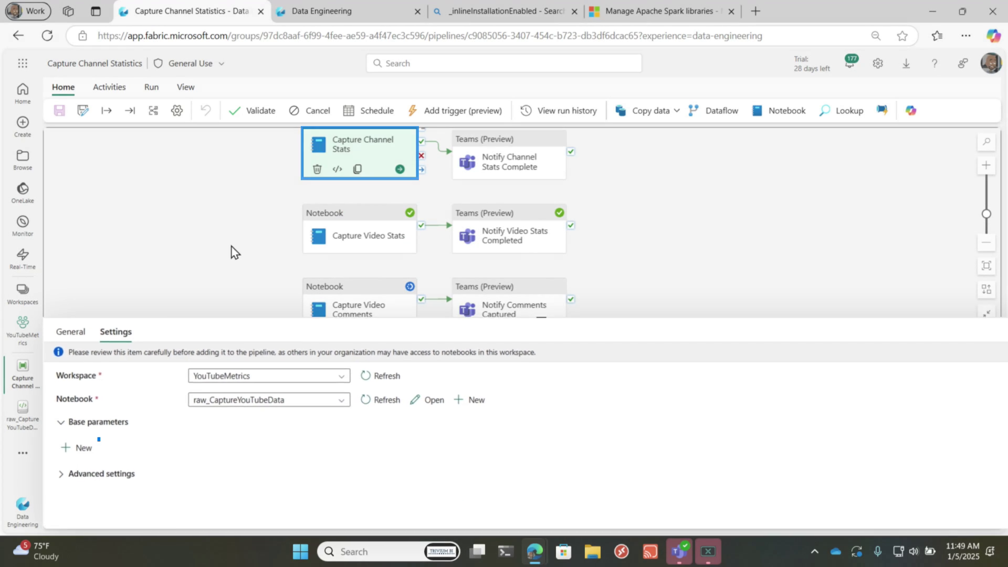
click(96, 414)
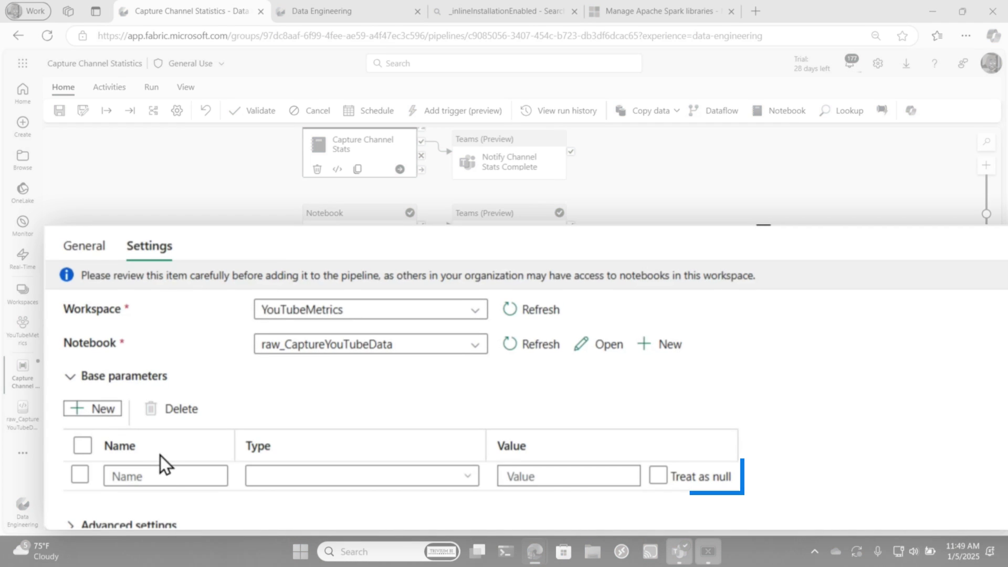
click(153, 476)
key(ctrl+v)
click(443, 478)
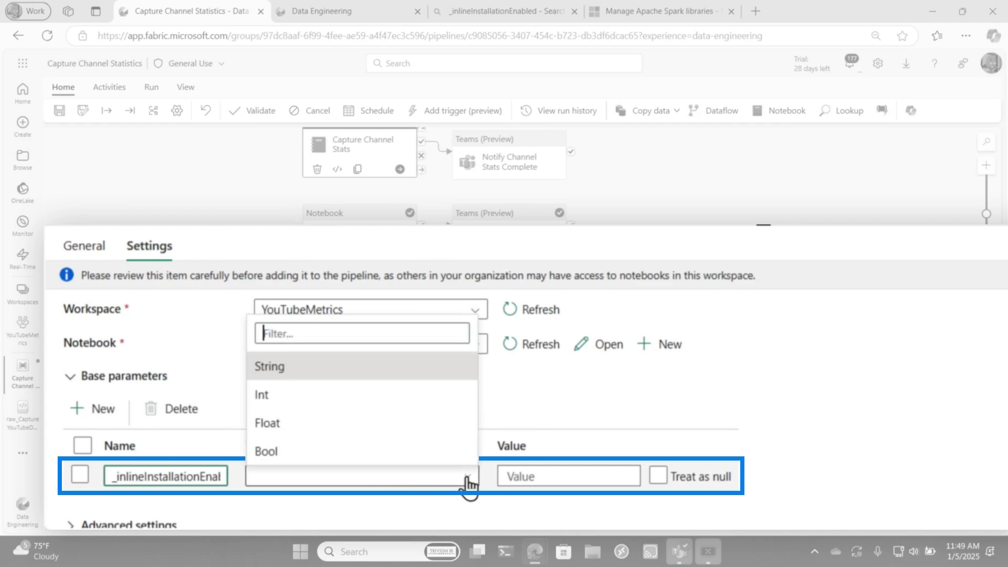
click(293, 453)
click(625, 479)
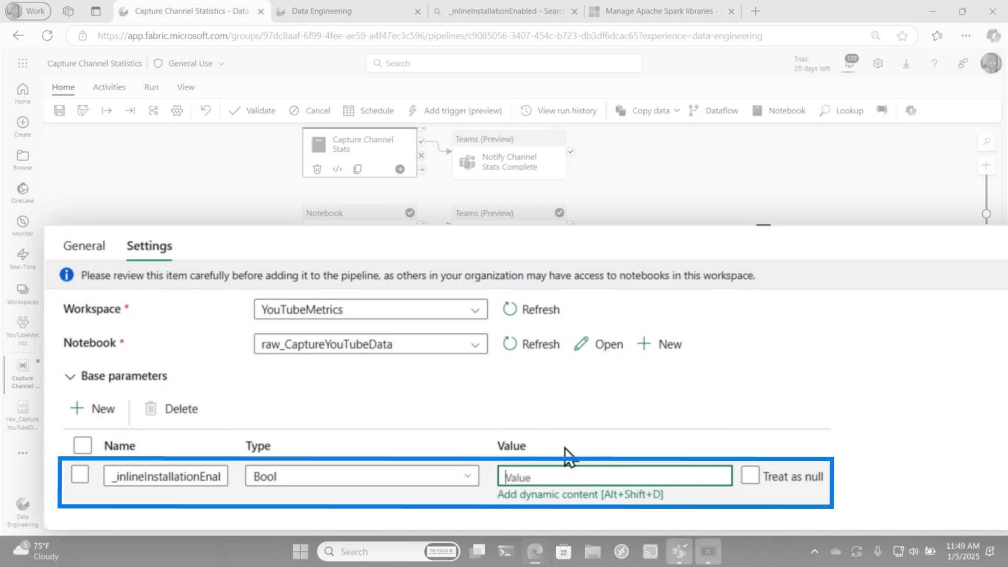
text(True)
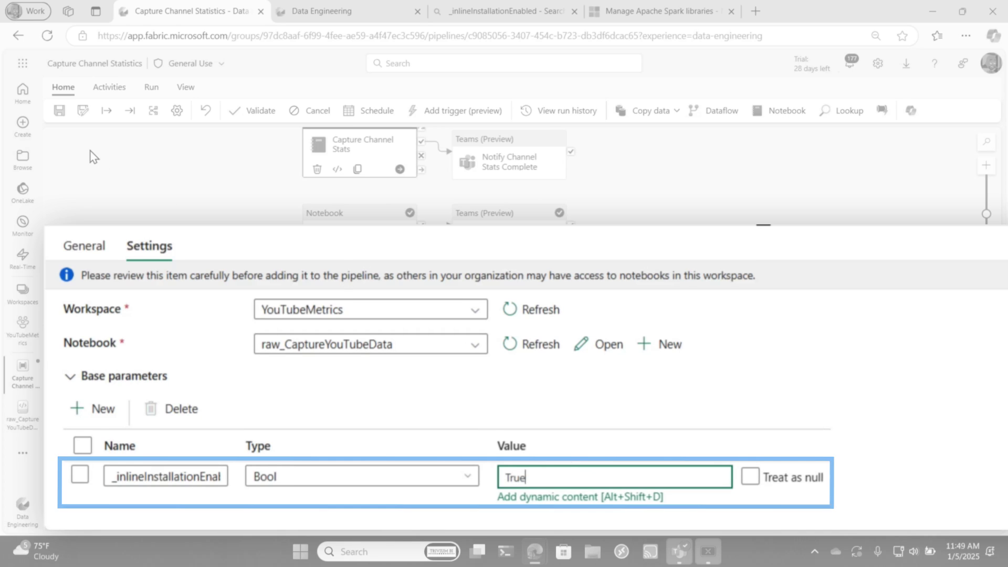
key(ctrl+s)
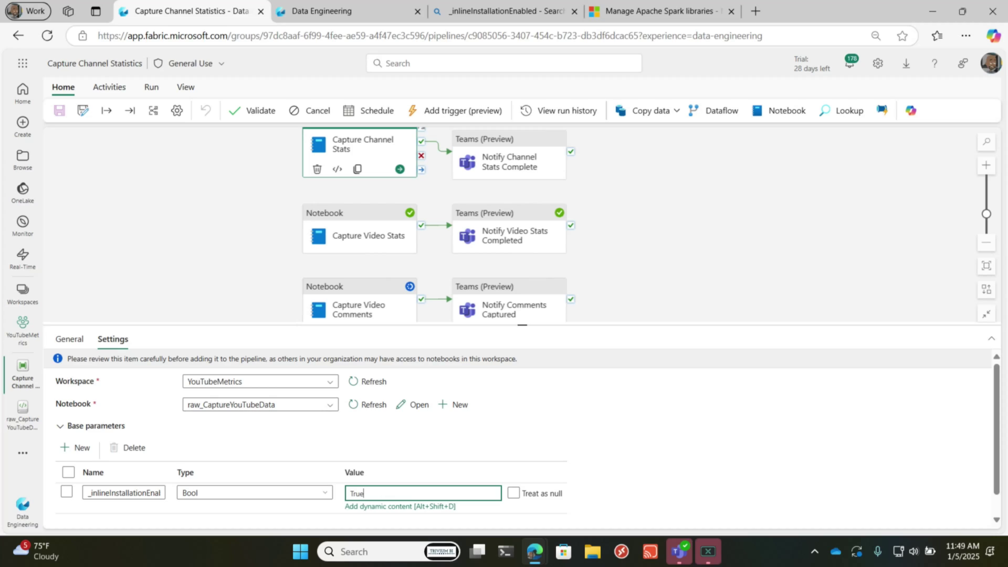
Step: In YouTubeMetrics_Prod, cancel creating a new Environment and open the existing production environment
click(344, 16)
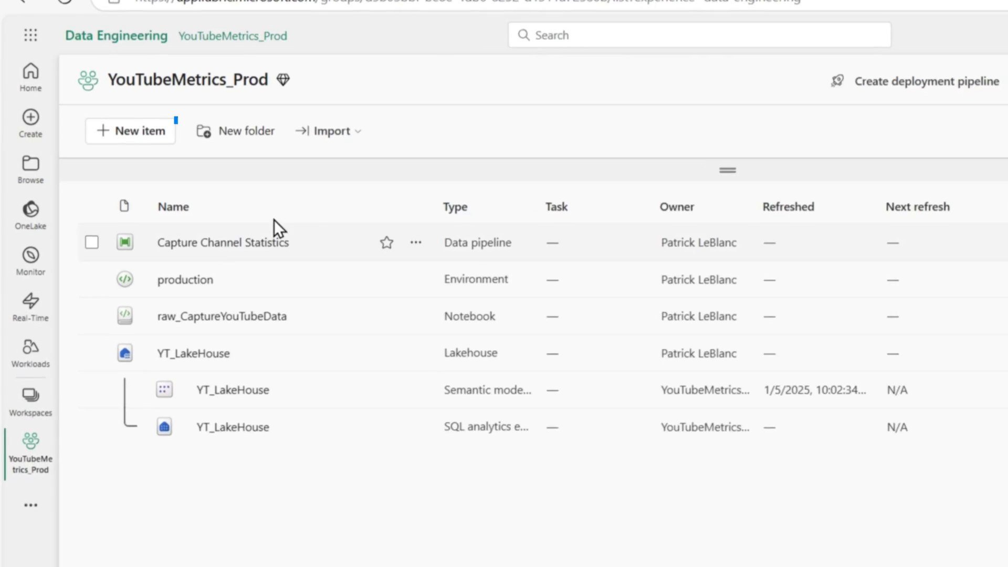
click(152, 133)
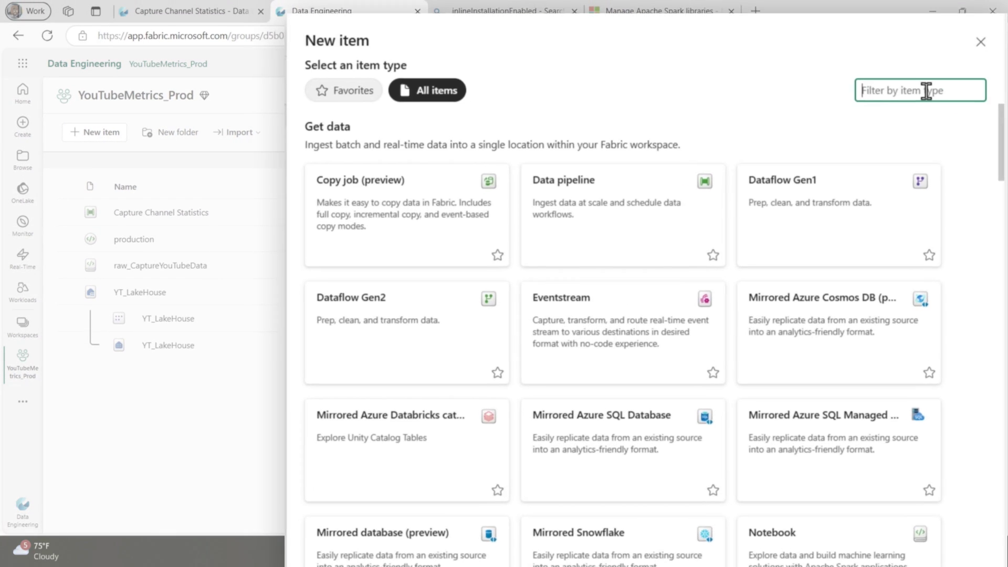
text(env)
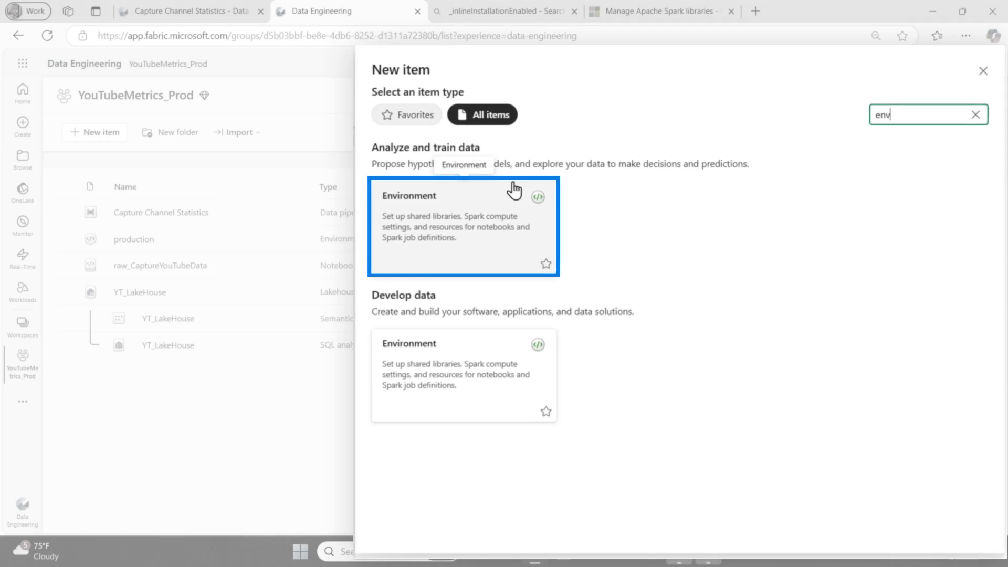
click(336, 195)
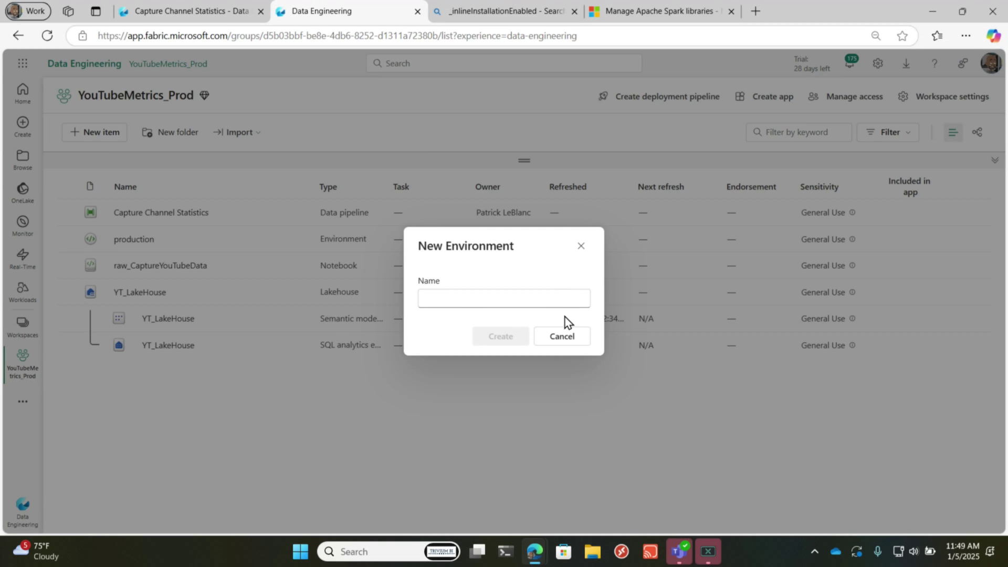
click(563, 341)
click(141, 246)
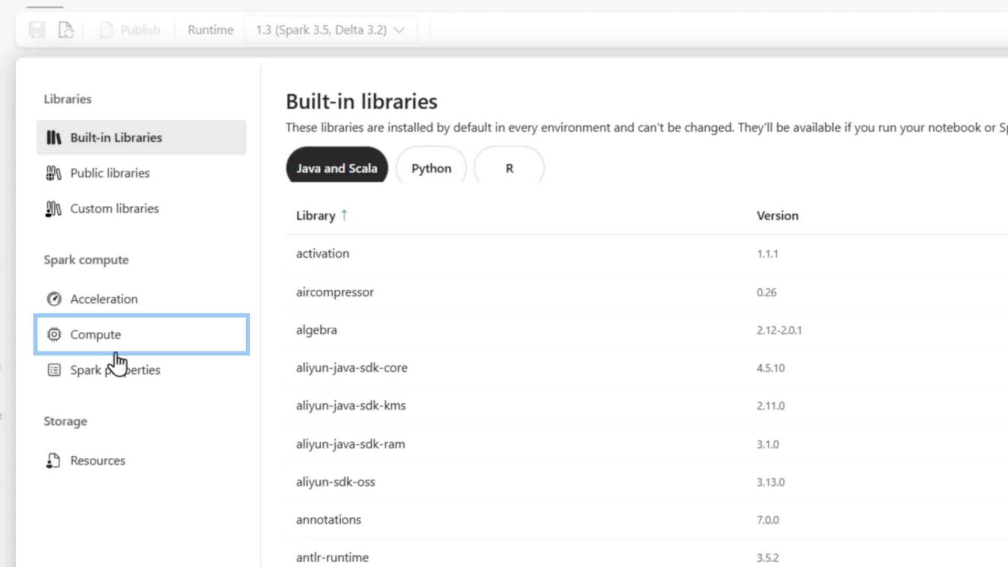
Step: Add a google-ap PyPI library entry, then delete it as not found, leaving google-api-python-client 2.157.0
click(131, 180)
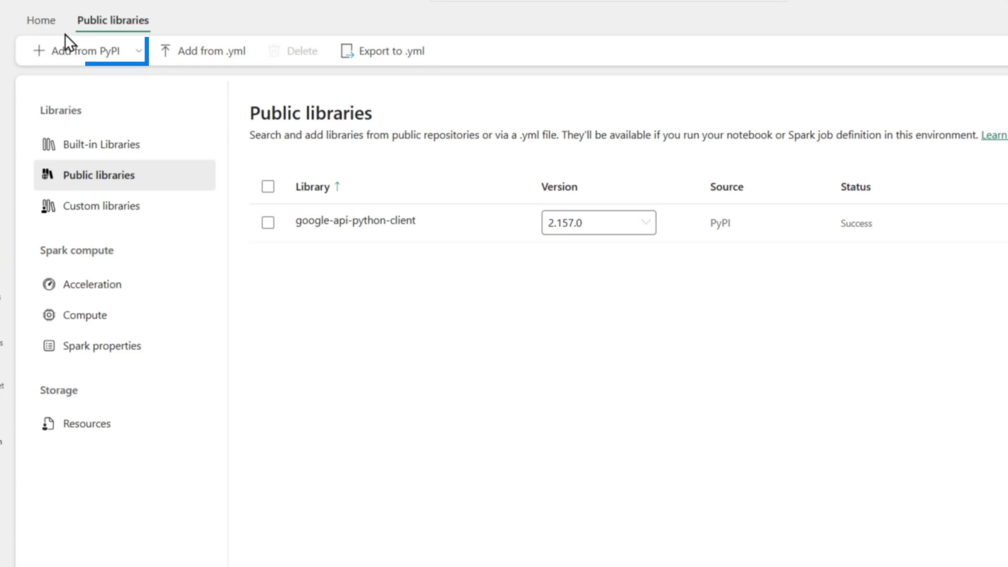
click(66, 52)
click(317, 223)
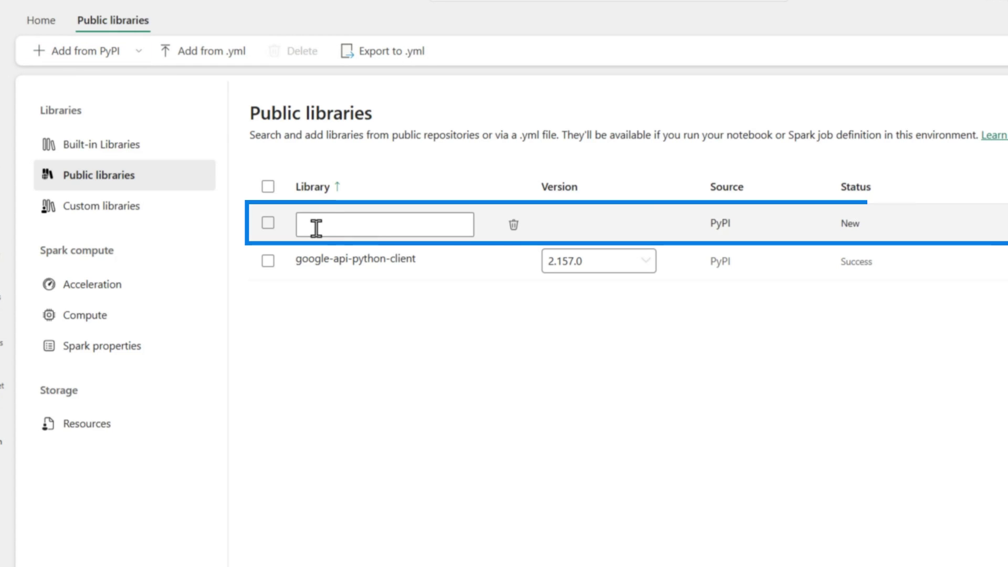
text(google)
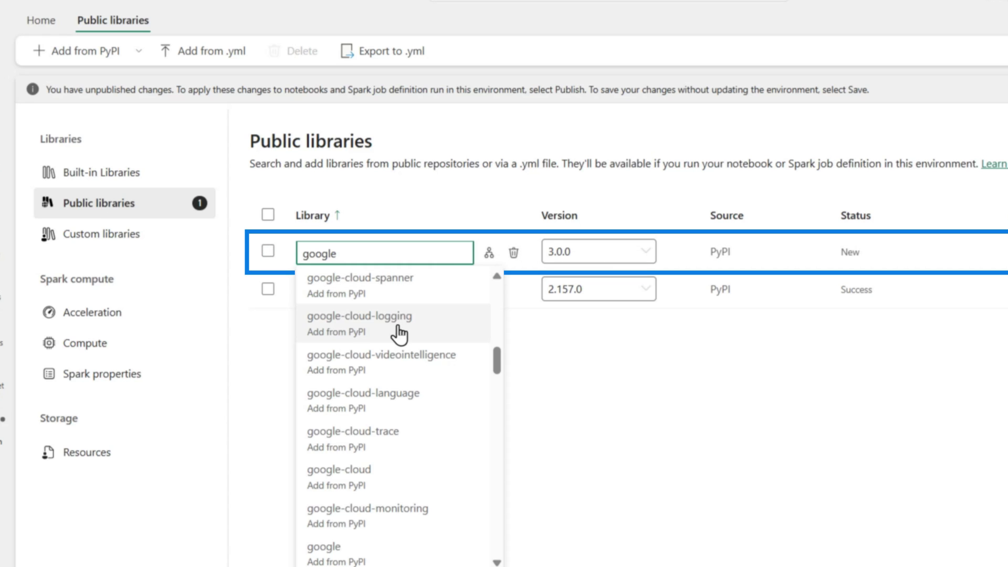
text(-ap)
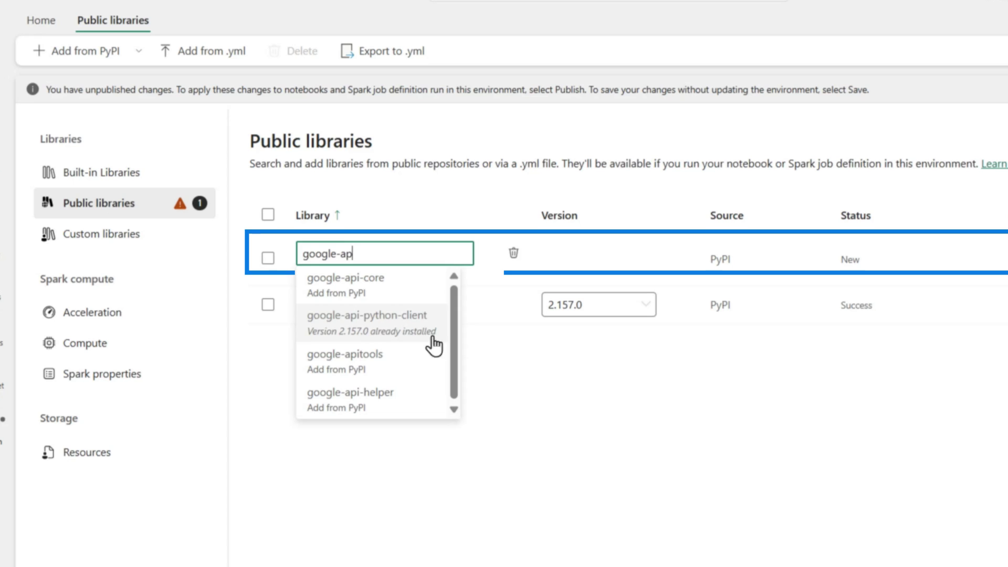
click(641, 483)
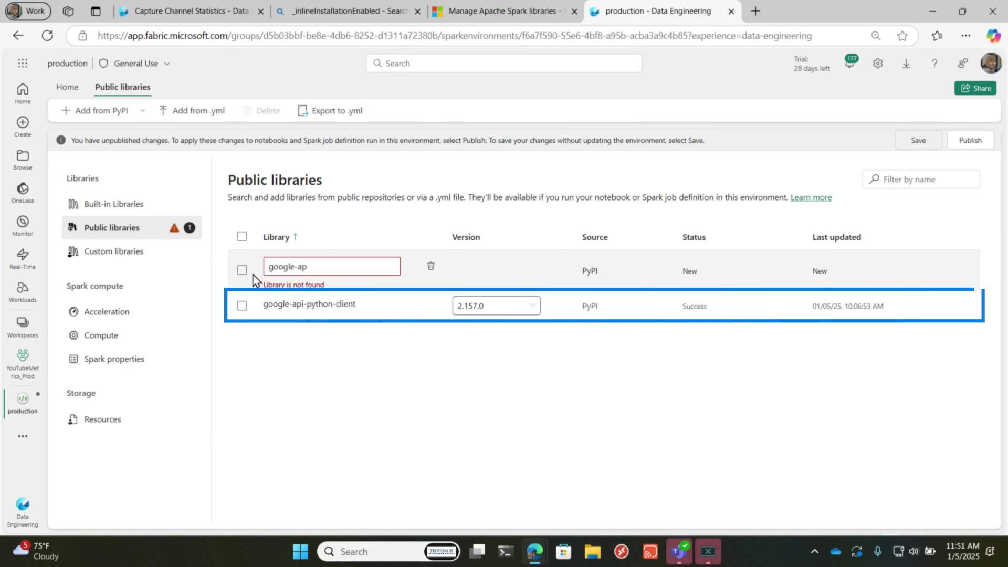
click(242, 271)
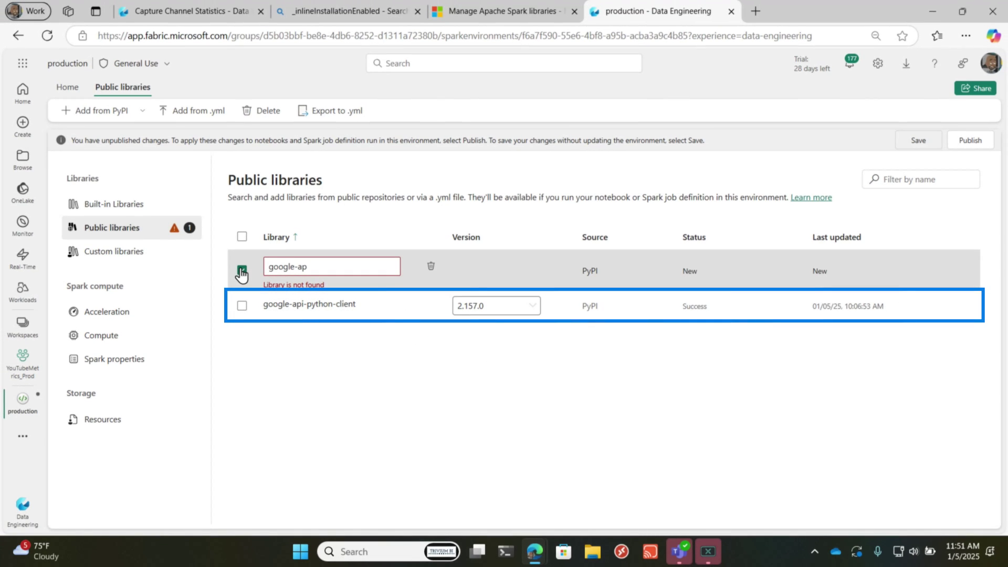
click(253, 112)
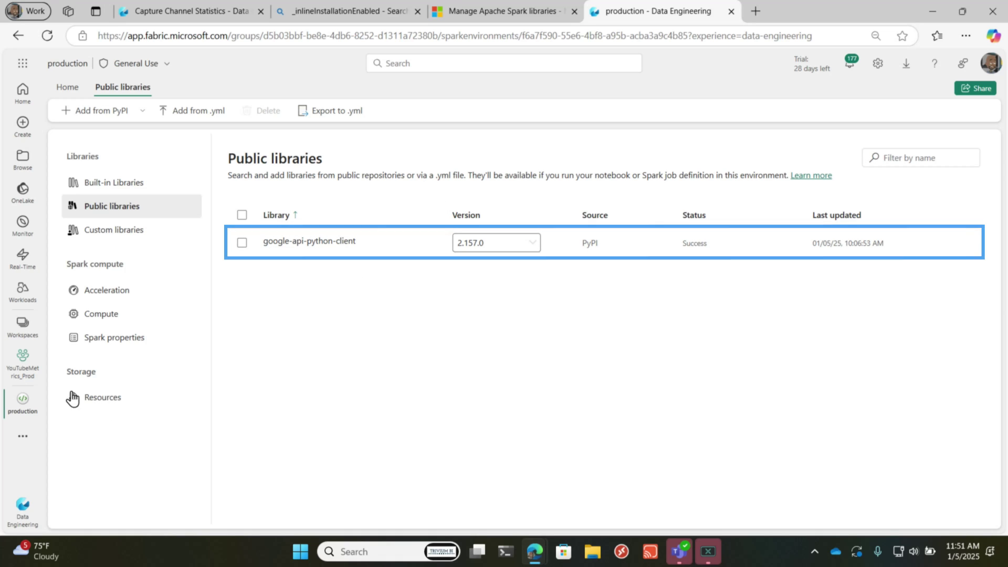
click(23, 361)
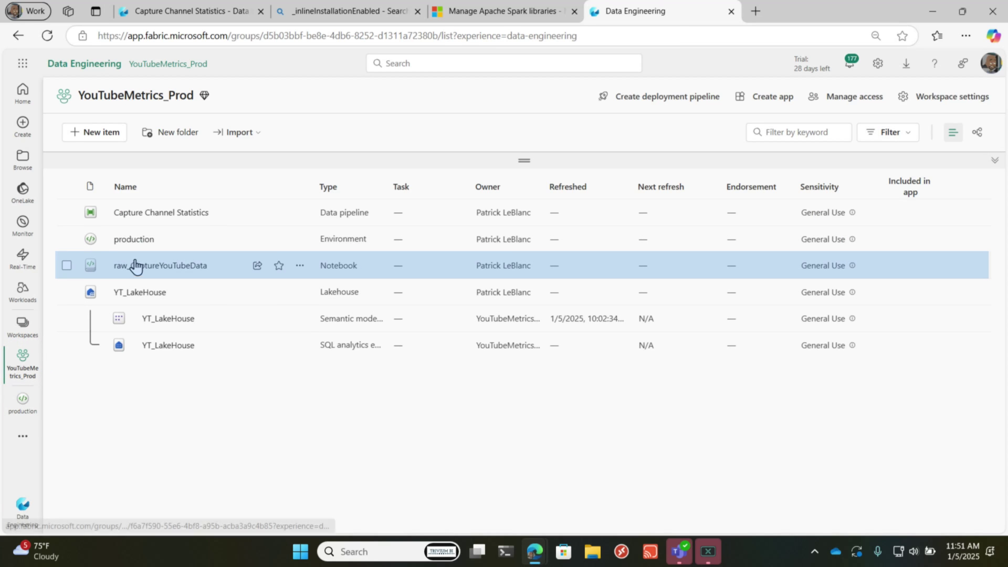
Step: Open the raw_CaptureYouTubeData notebook, then return to the YouTubeMetrics_Prod item list
click(136, 266)
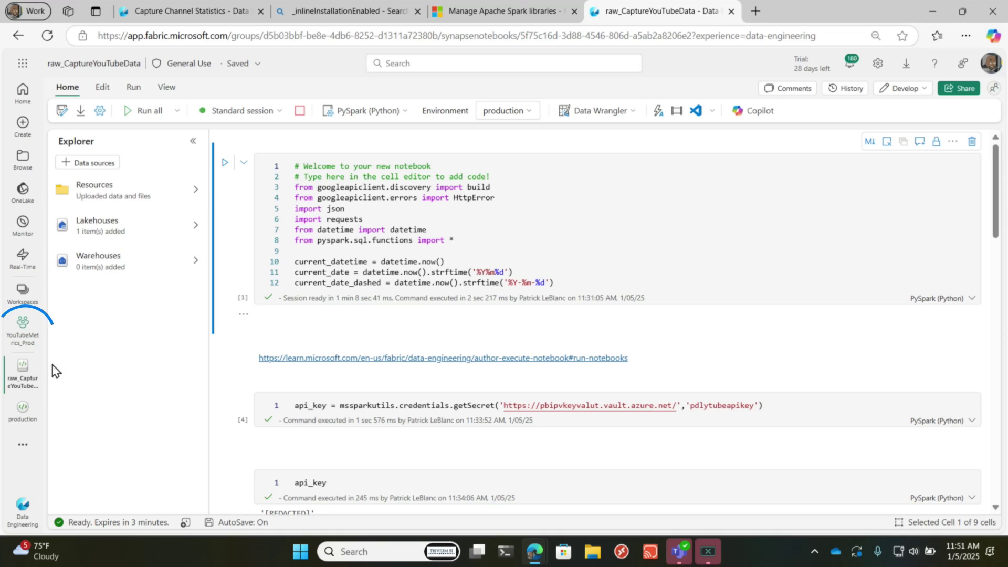
click(25, 334)
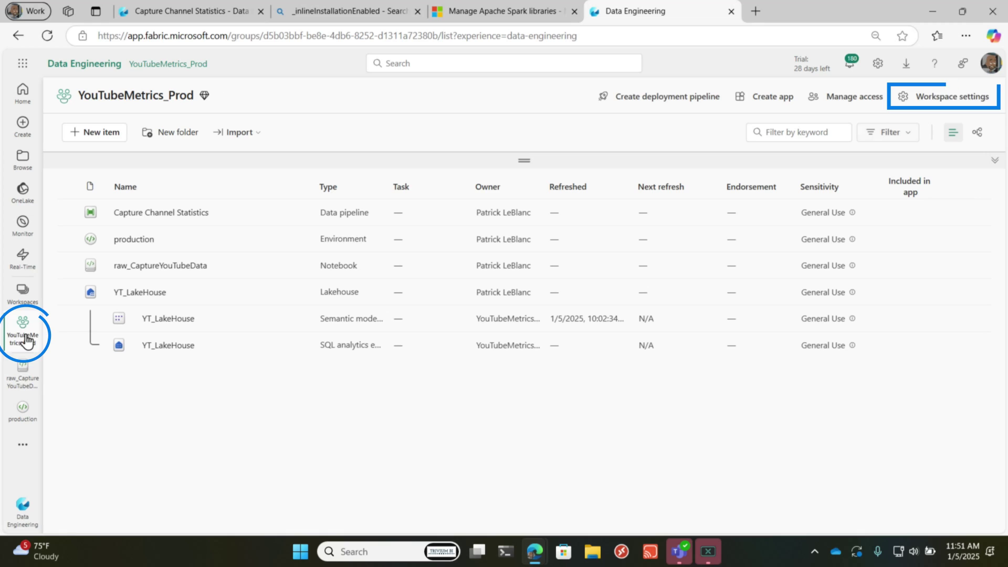
Step: In the workspace Spark settings, turn Set default environment on and choose production
click(927, 99)
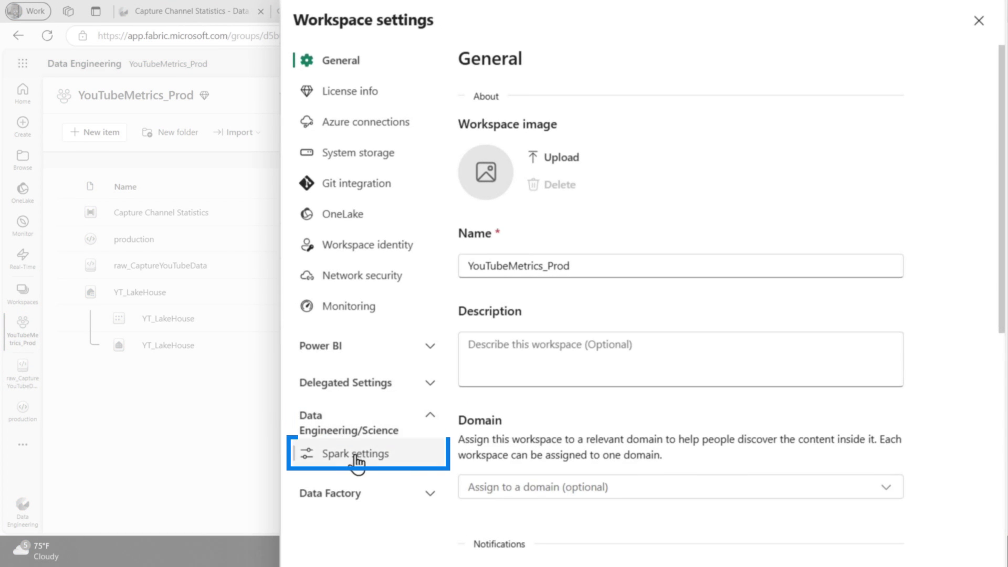
click(382, 458)
click(535, 140)
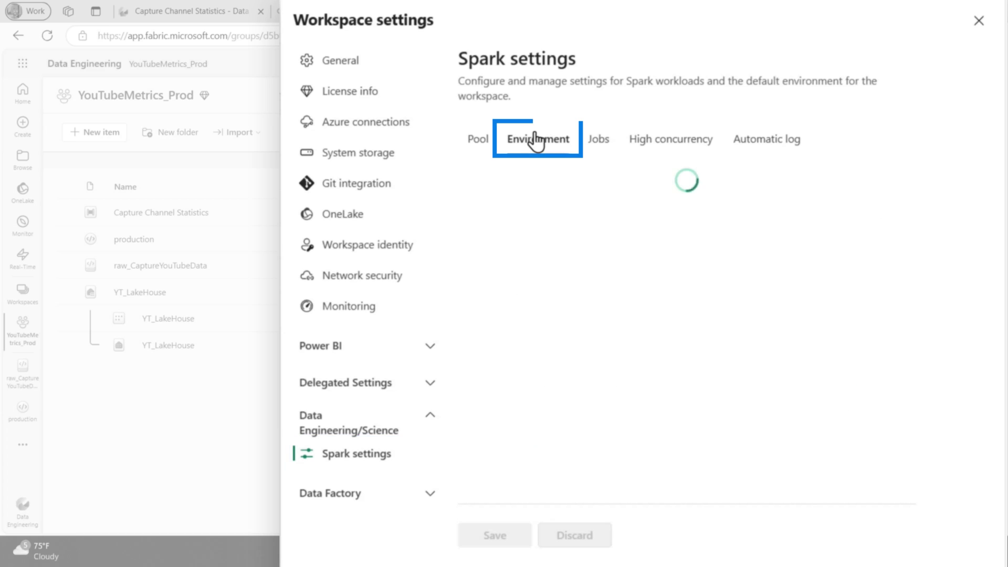
click(876, 177)
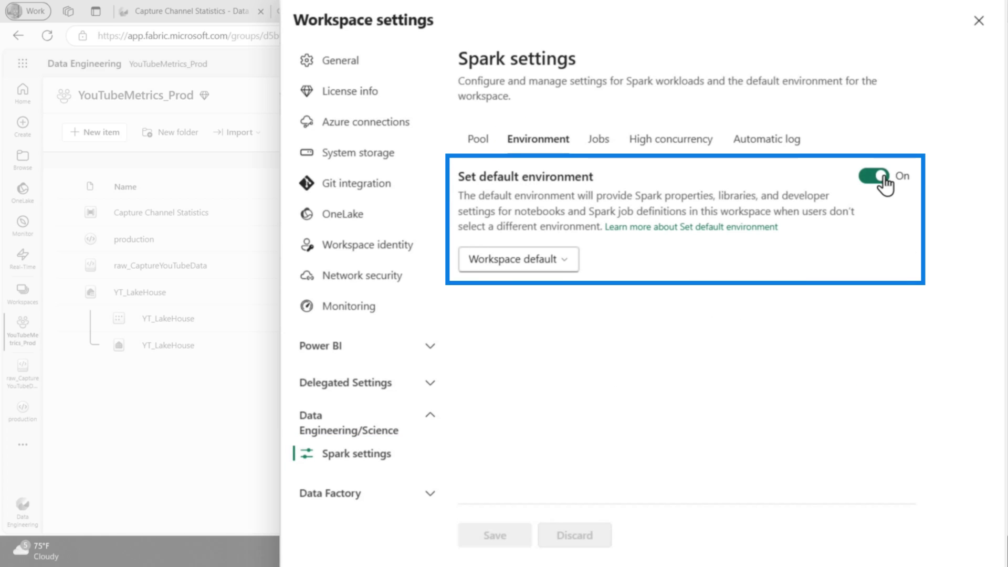
click(541, 262)
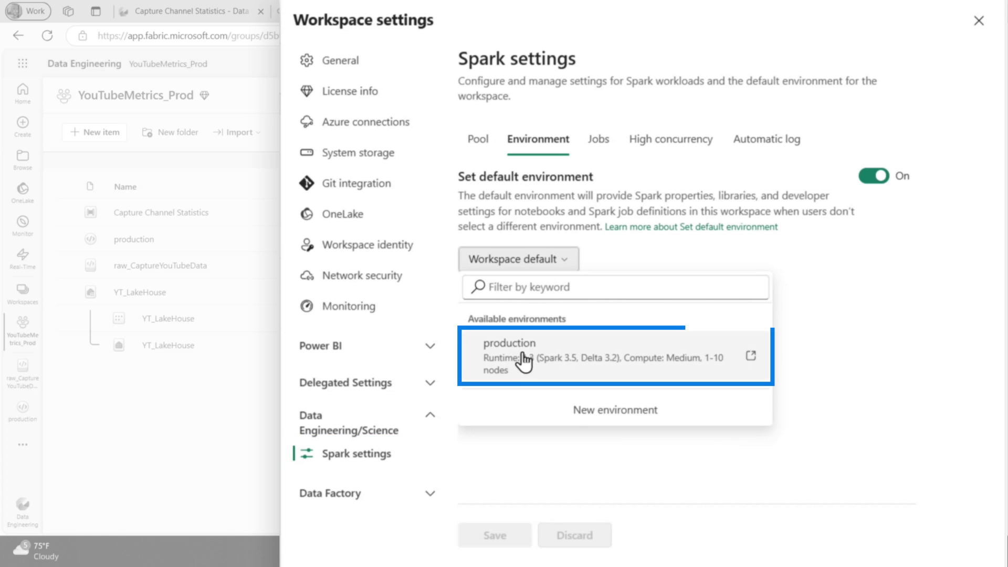
click(523, 369)
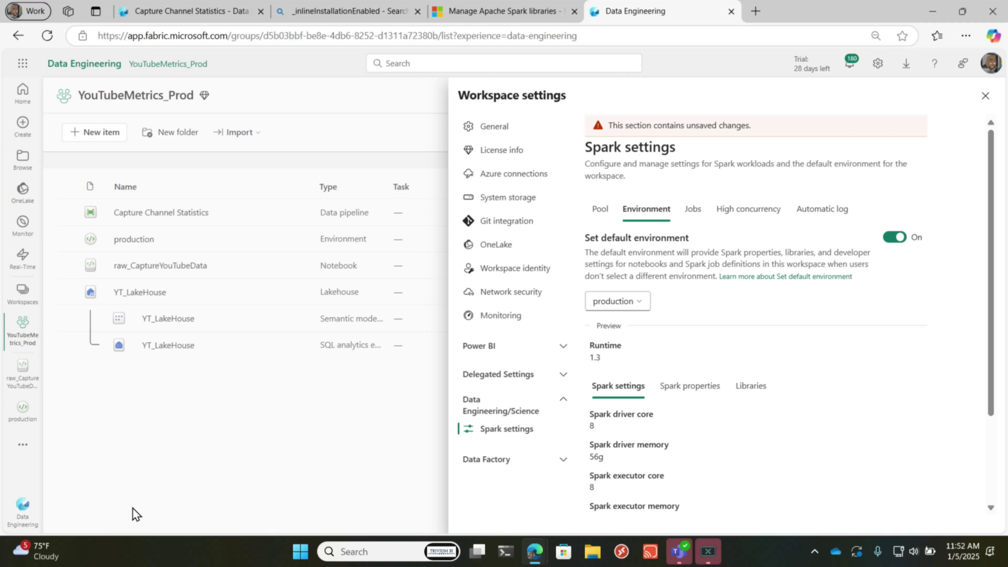
click(145, 226)
Step: Check the Capture Channel Stats settings and base parameters, then confirm the 01/05/2025 10:56 AM run Succeeded
click(153, 214)
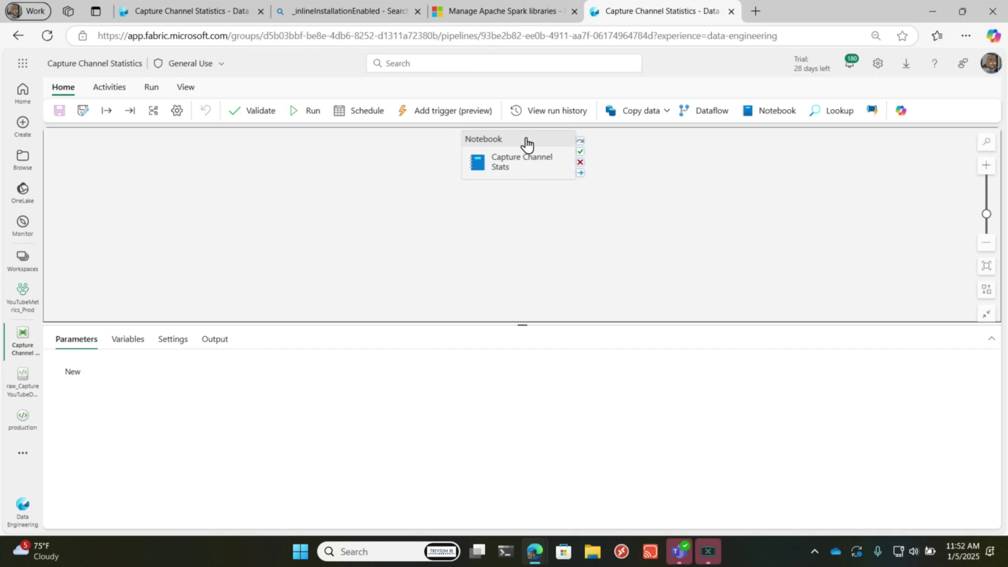
drag(527, 143, 416, 176)
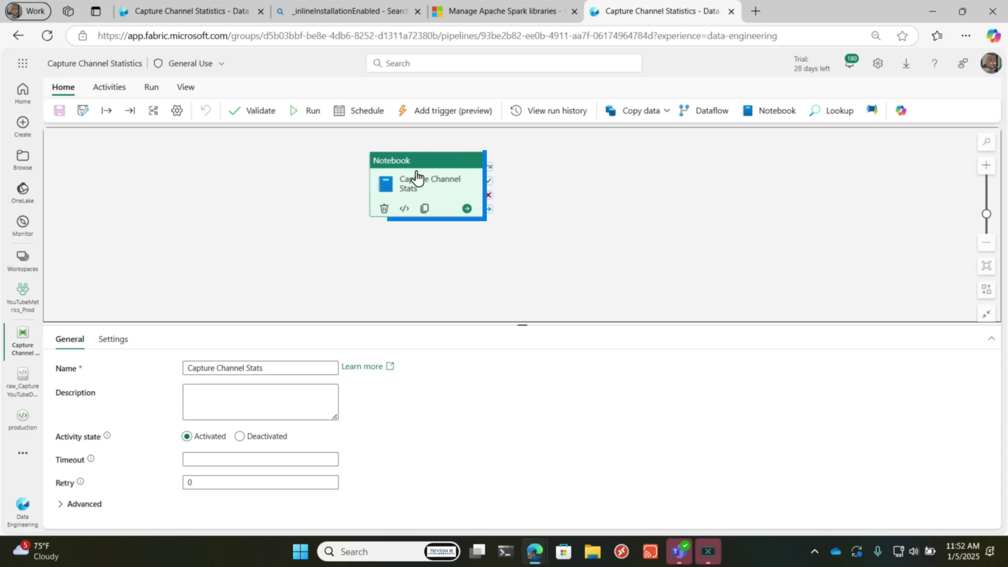
click(106, 339)
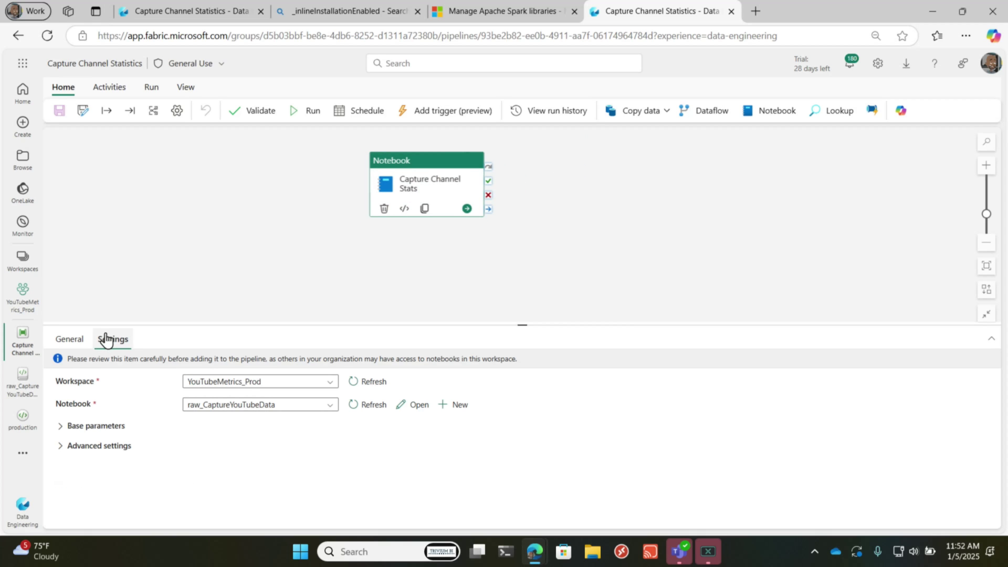
click(60, 427)
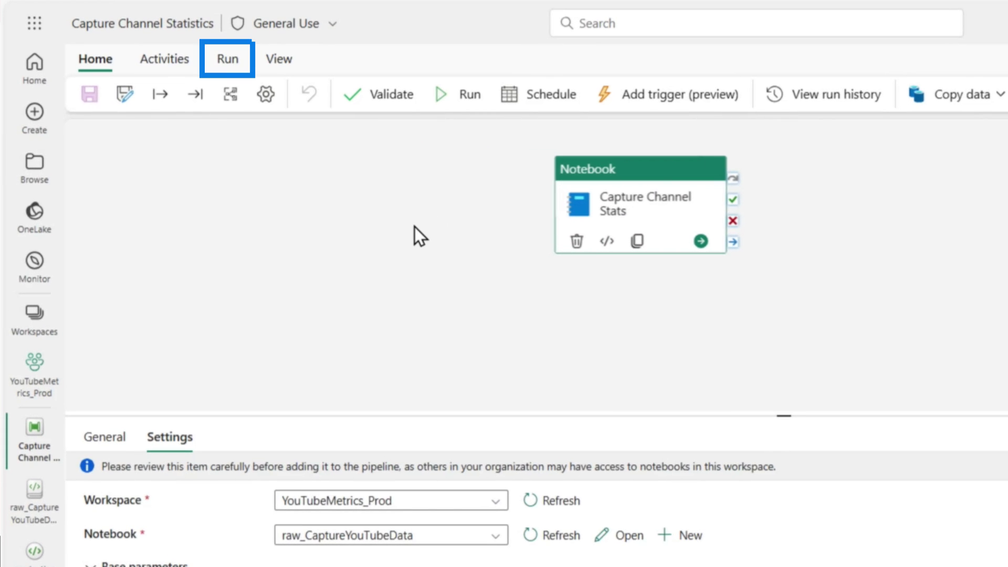
click(414, 226)
click(229, 60)
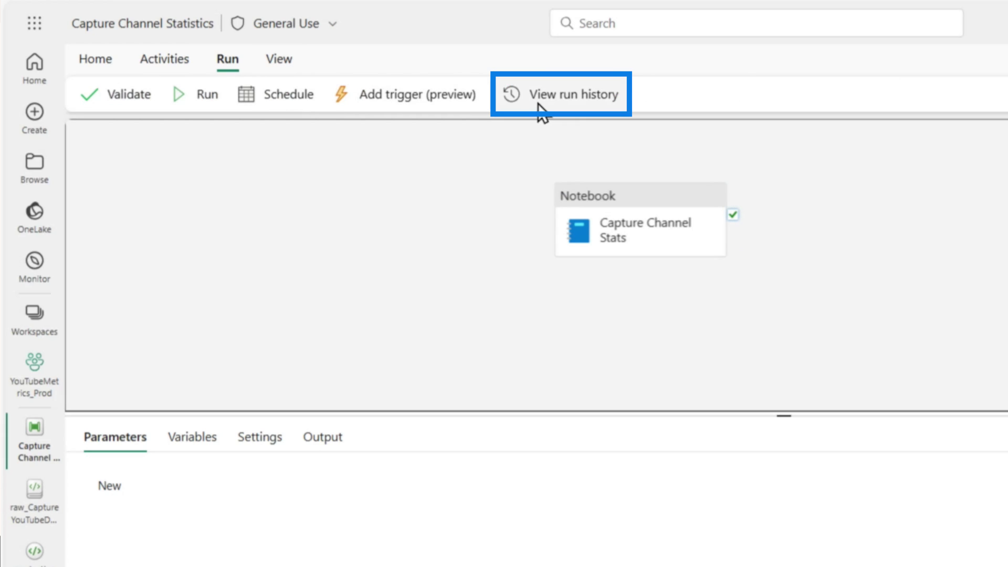
click(547, 108)
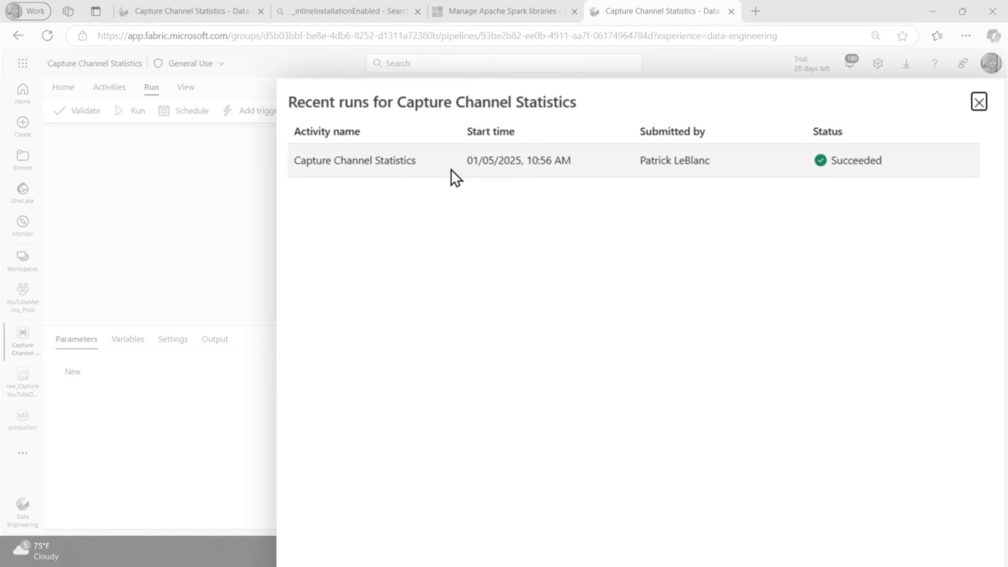